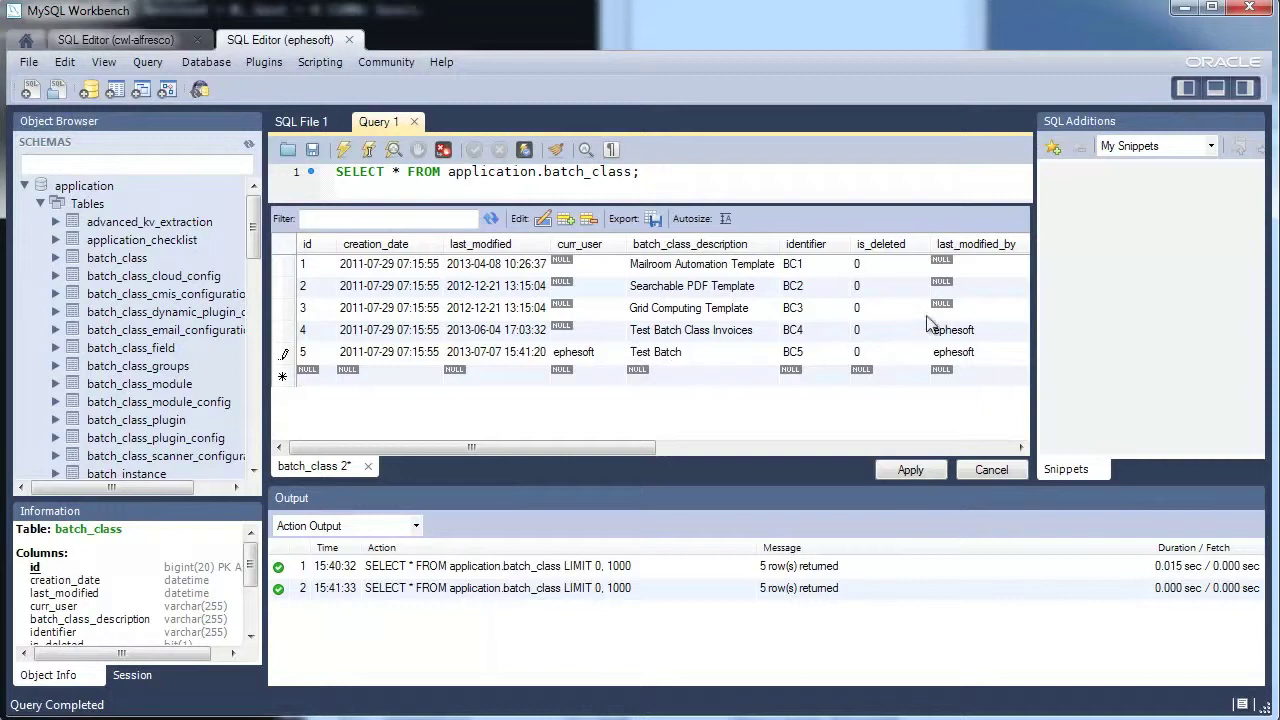
{"action": "left_click", "coordinate": [1061, 266]}
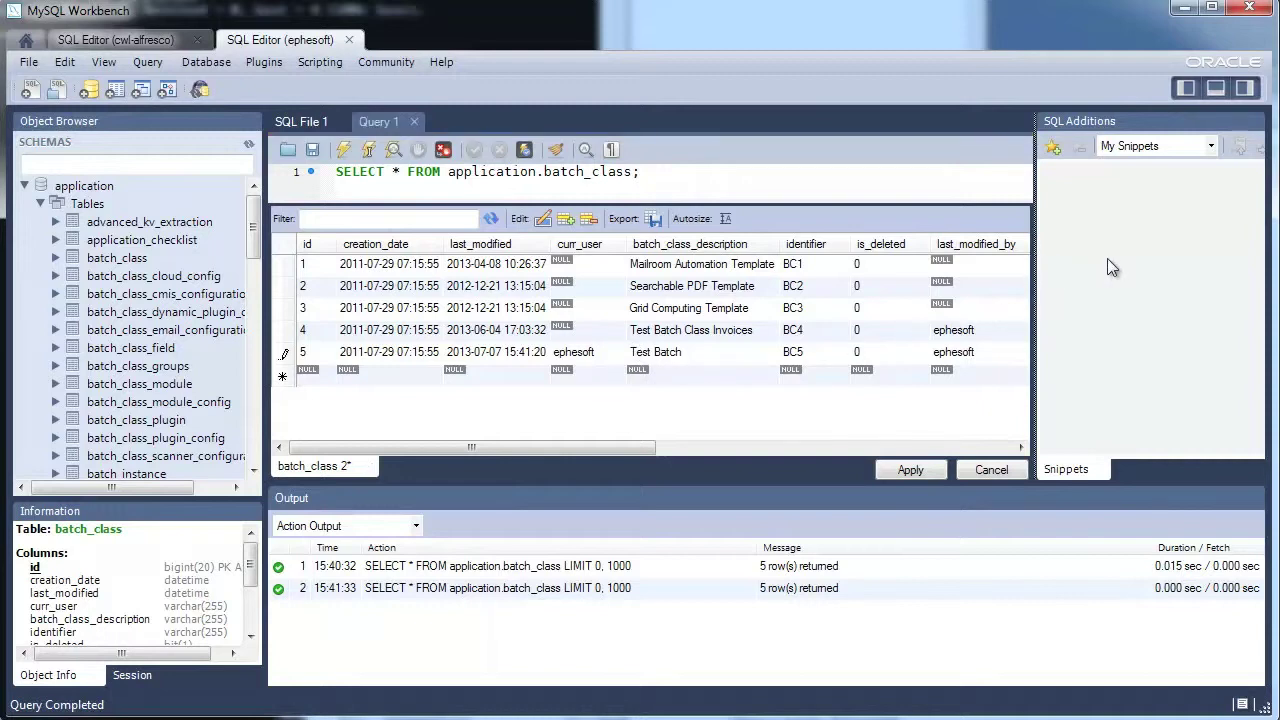